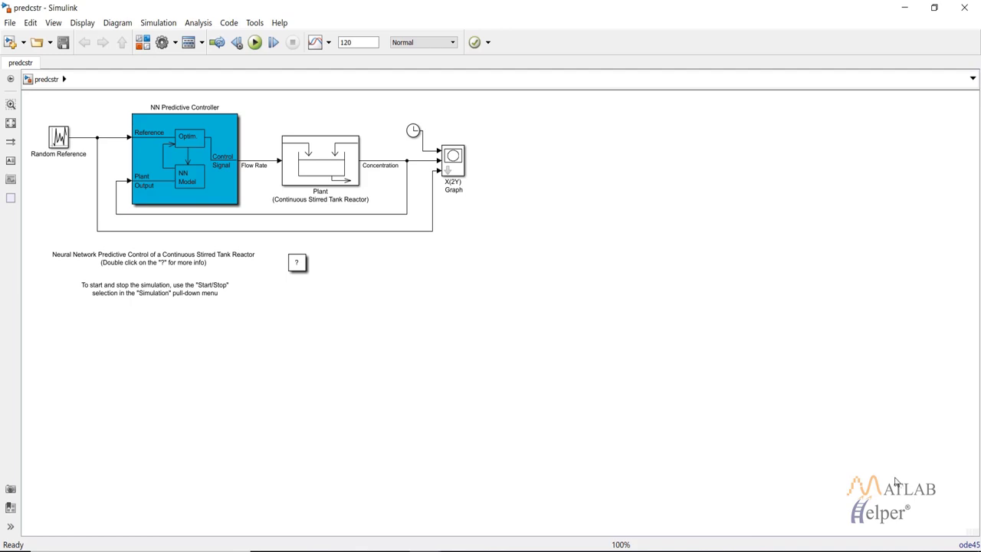
- Inspect the inside of the Plant (Continuous Stirred Tank Reactor) subsystem and return to the top level of the model
left_click(355, 157)
double_click(355, 157)
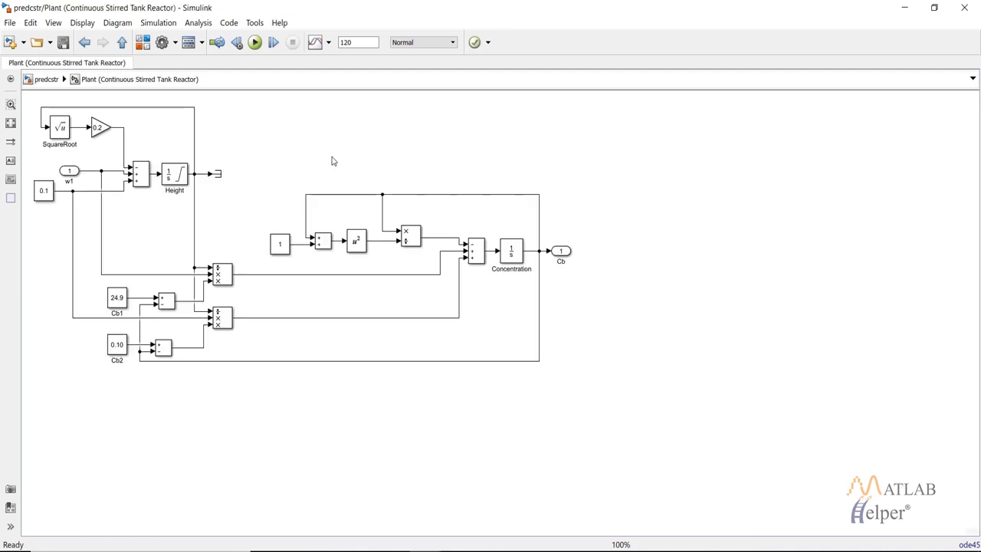
left_click(38, 83)
left_click(172, 105)
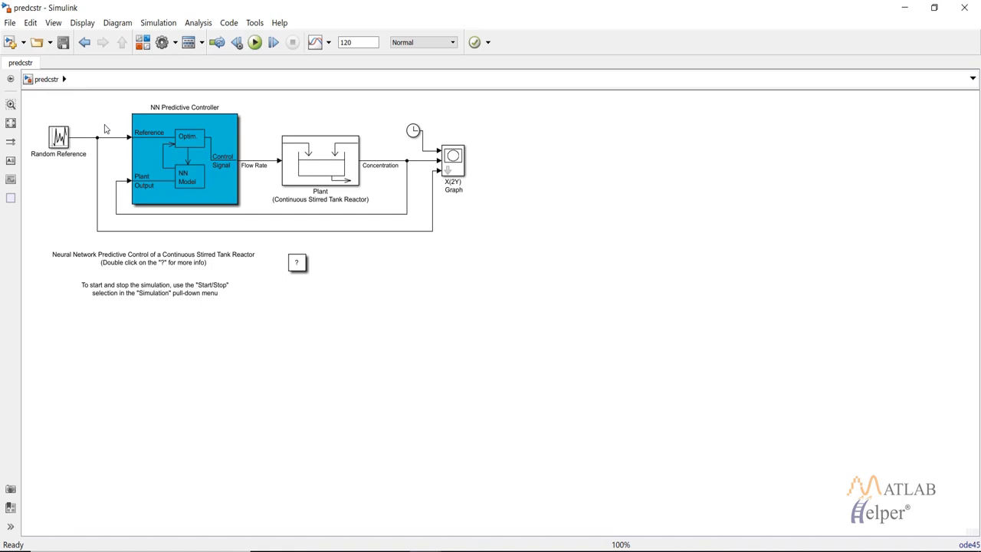
left_click(41, 112)
- Show the internal block diagram of the NN Predictive Controller subsystem in its own tab
left_click(210, 175)
left_click(210, 175)
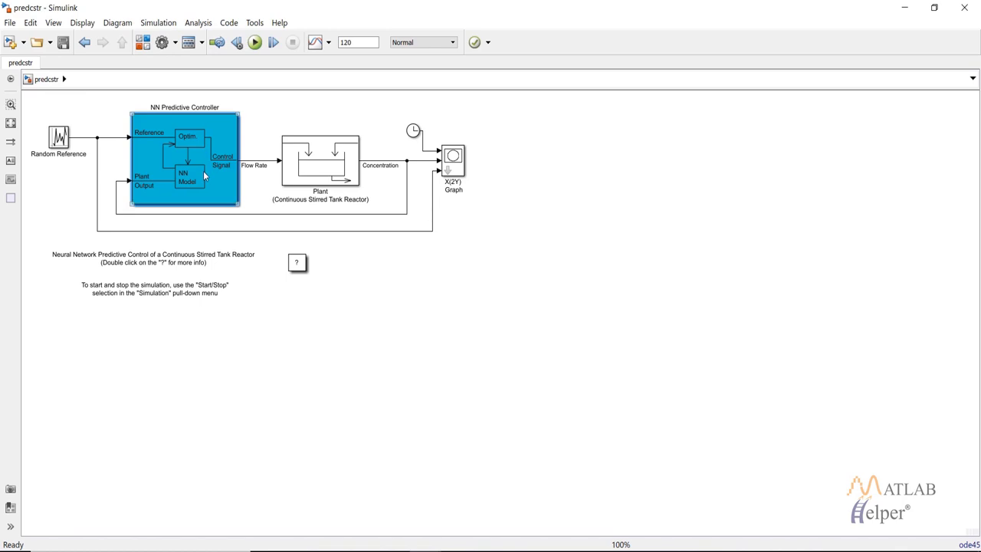
right_click(203, 170)
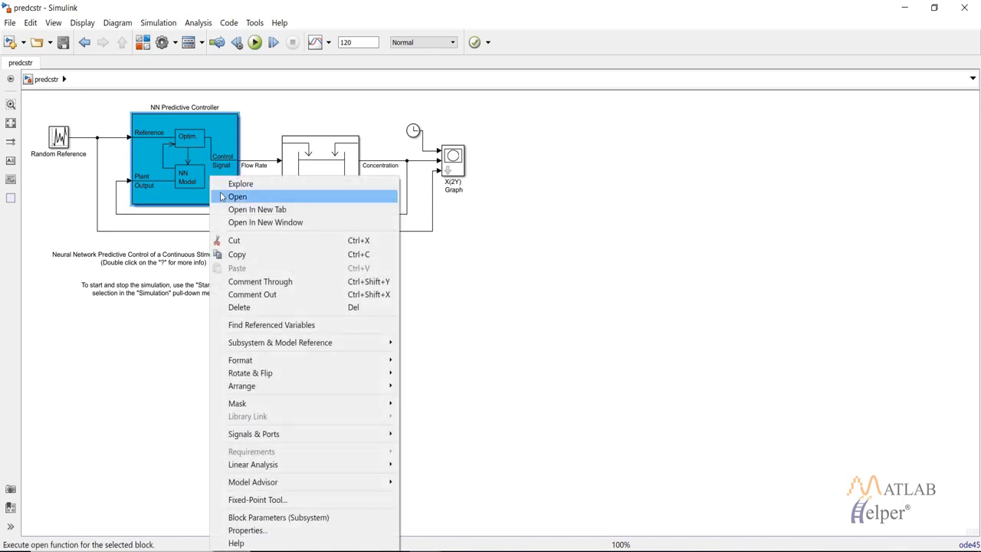
left_click(234, 195)
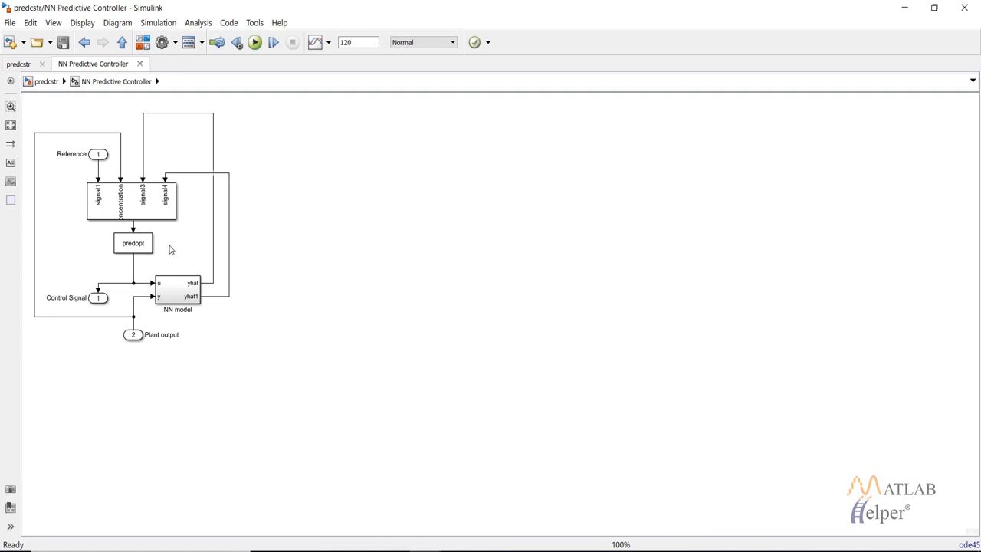
- Open the NN model subsystem inside the controller in a new tab
left_click(97, 298)
left_click(186, 301)
right_click(184, 300)
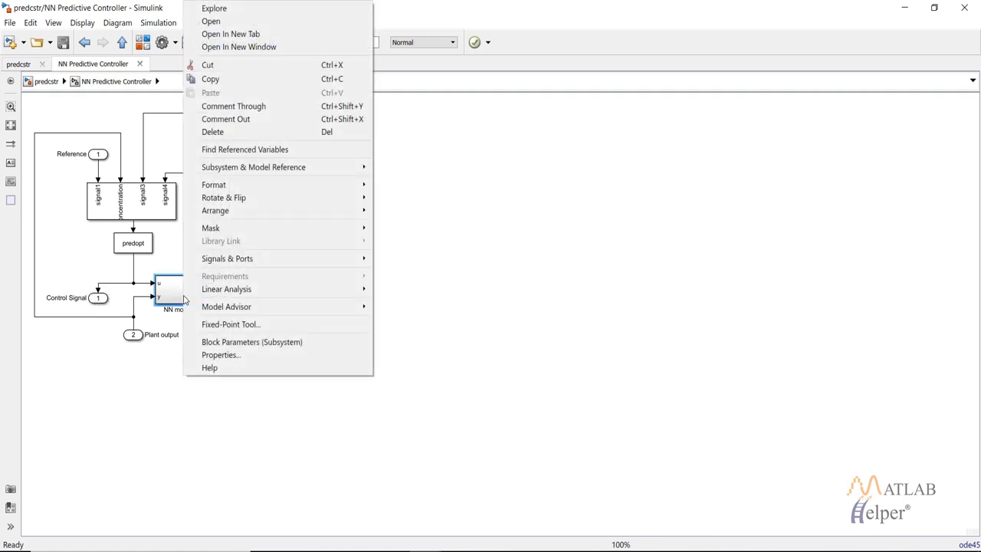
left_click(224, 34)
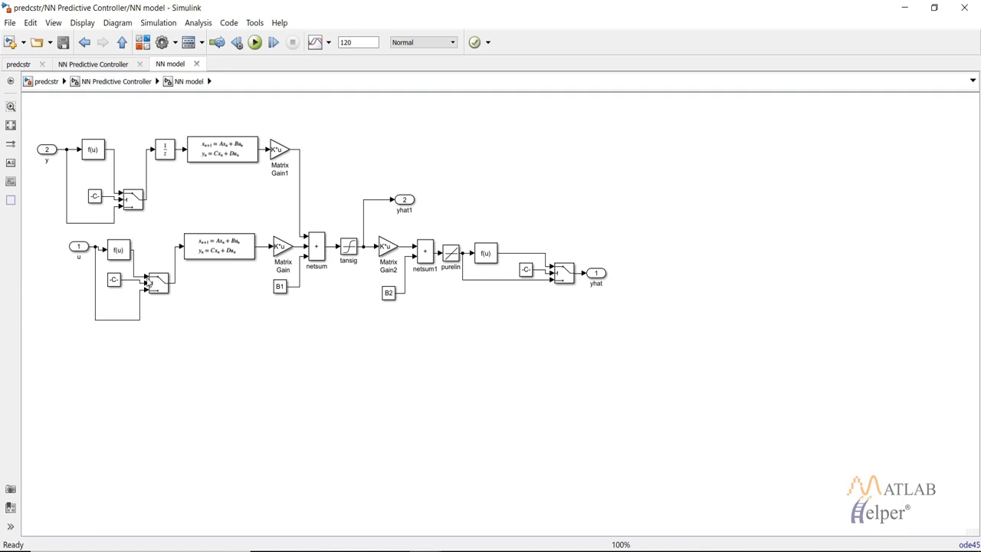
- Examine the switch and discrete state-space blocks on the y and u paths, and the output switch feeding yhat
left_click(138, 203)
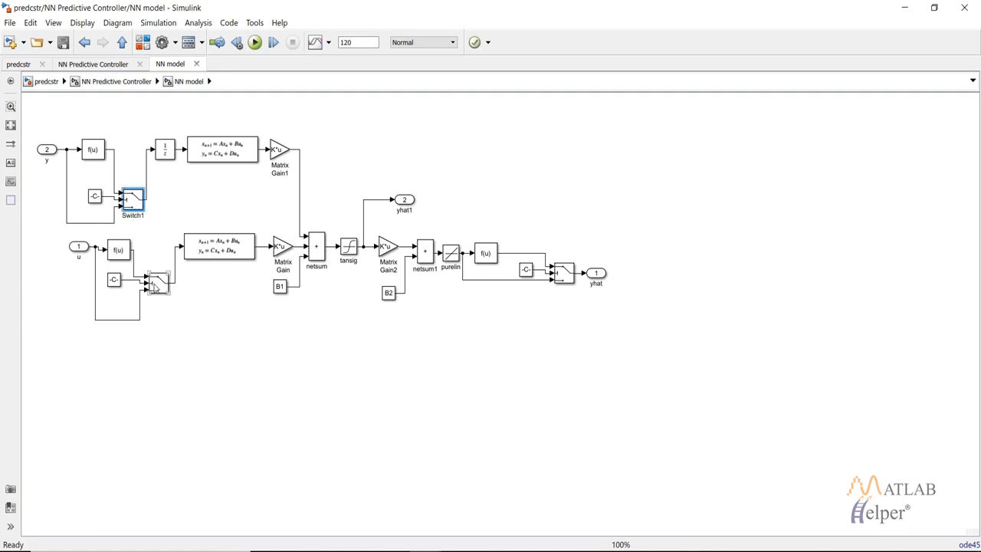
left_click(156, 284)
left_click(160, 244)
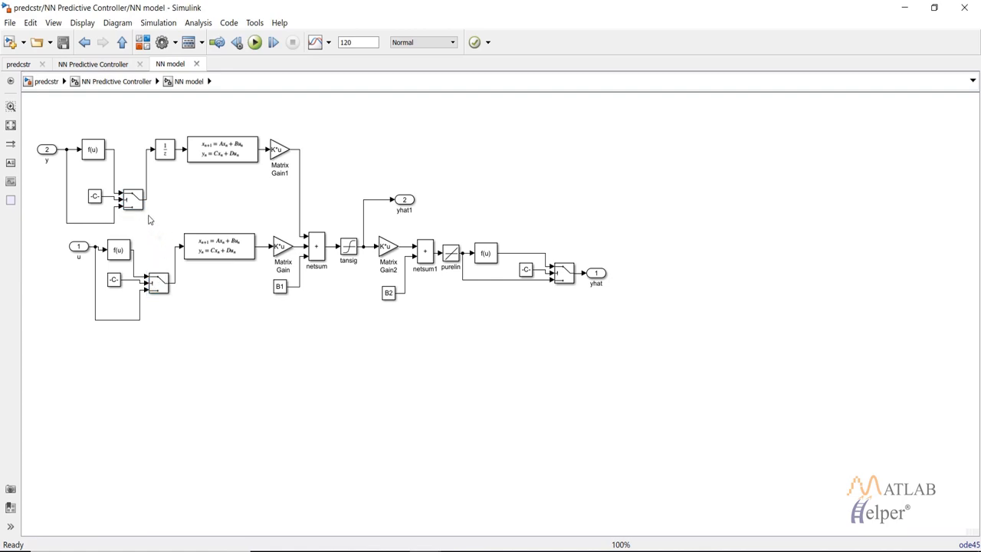
left_click(207, 162)
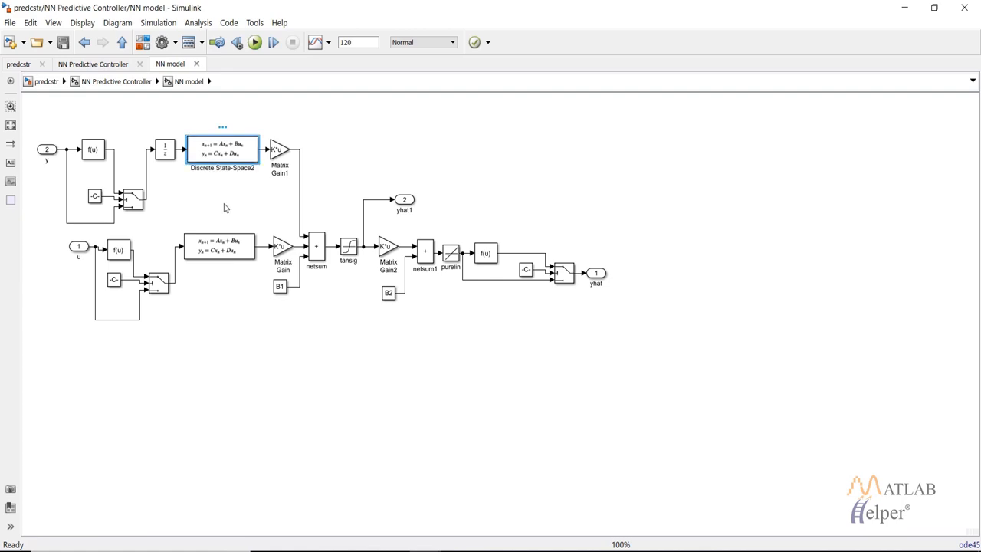
left_click(224, 209)
left_click(219, 247)
left_click(216, 200)
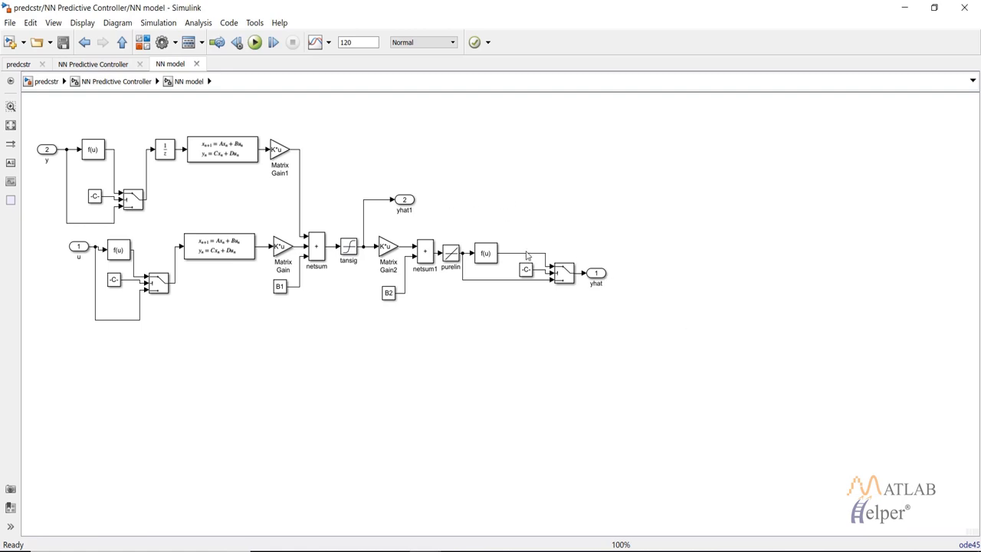
left_click(553, 274)
- Return to the top-level predcstr model and open the NN Predictive Controller block's settings dialog
key("ctrl+Tab")
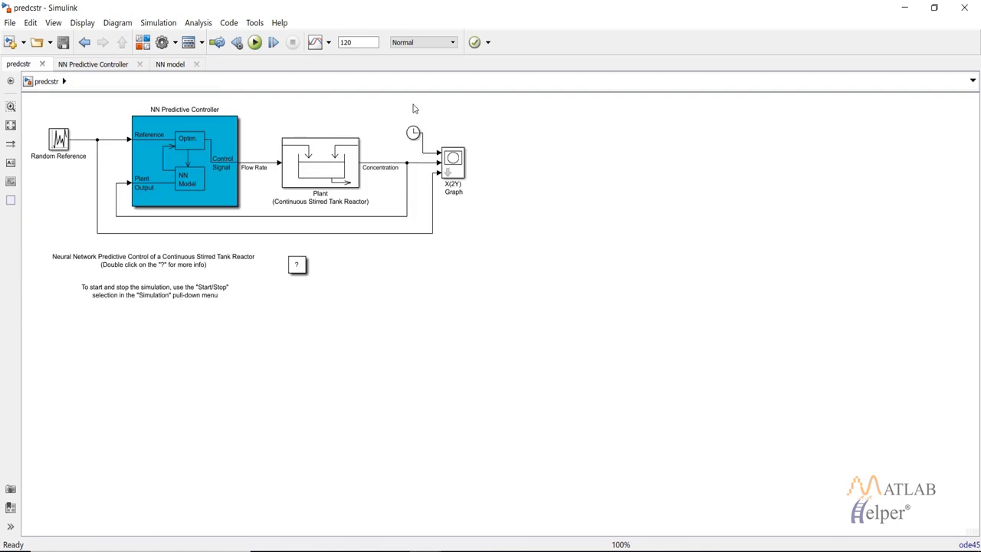
left_click(335, 179)
left_click(405, 159)
left_click(47, 154)
left_click(166, 191)
double_click(166, 192)
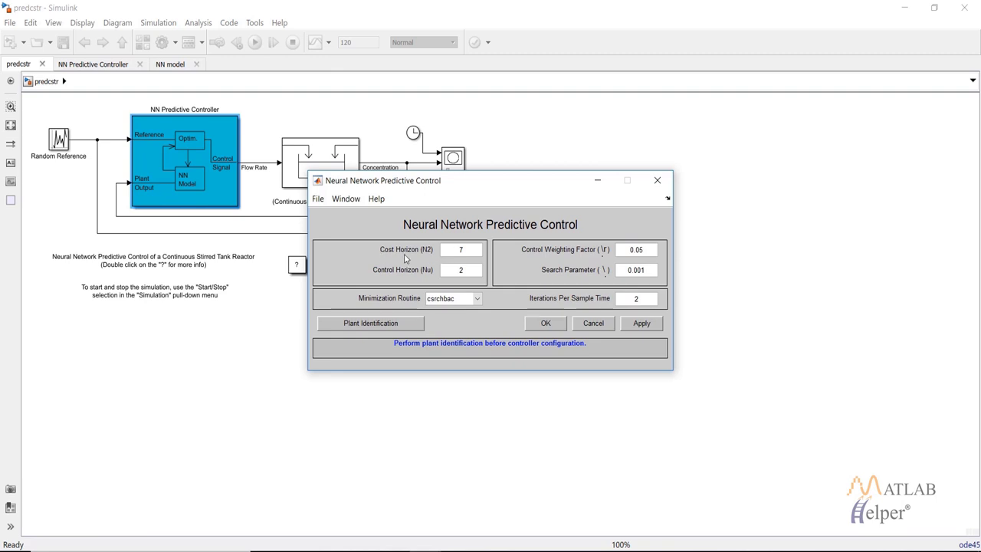
- Review the controller's horizon and weighting parameters, and select csrchbac as the minimization routine
mouse_move(393, 254)
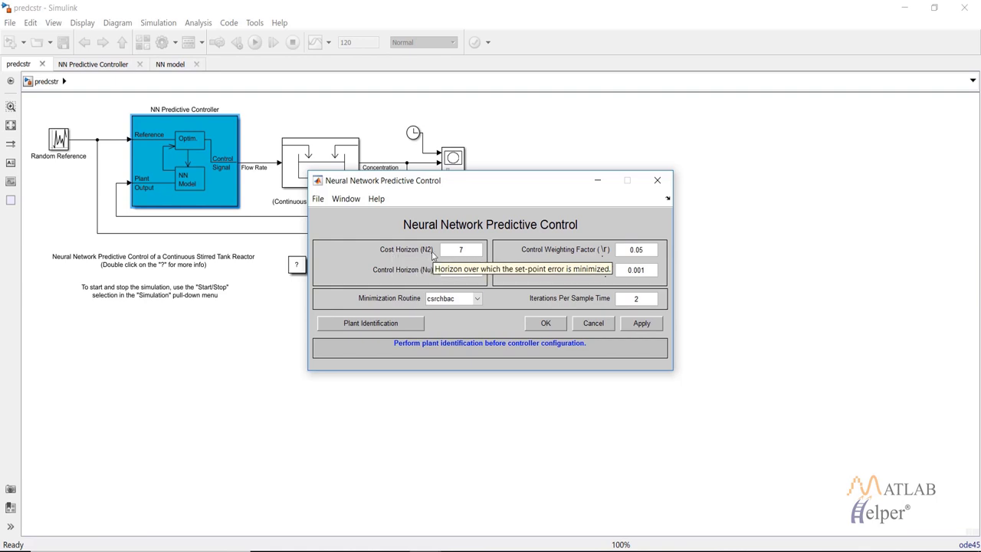
mouse_move(429, 277)
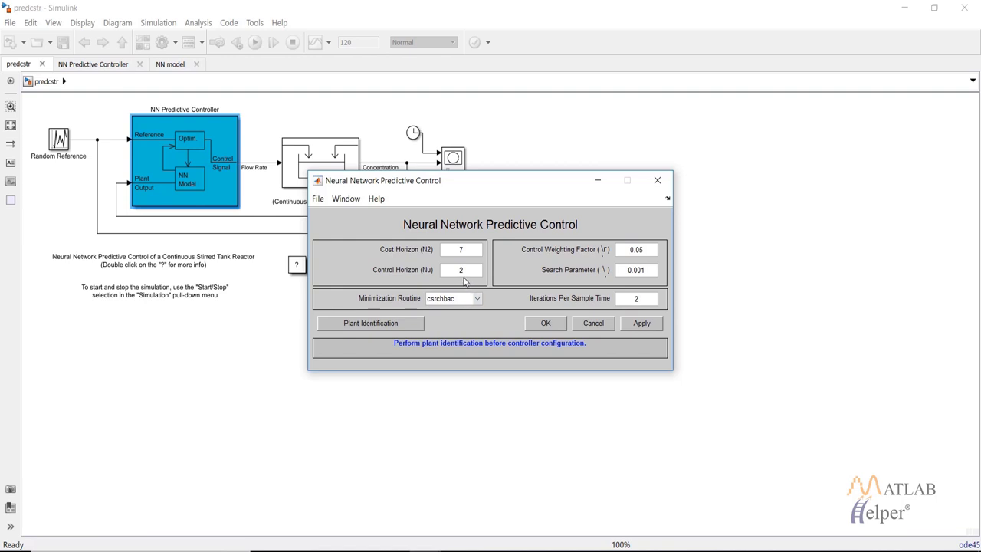
mouse_move(561, 258)
left_click(476, 301)
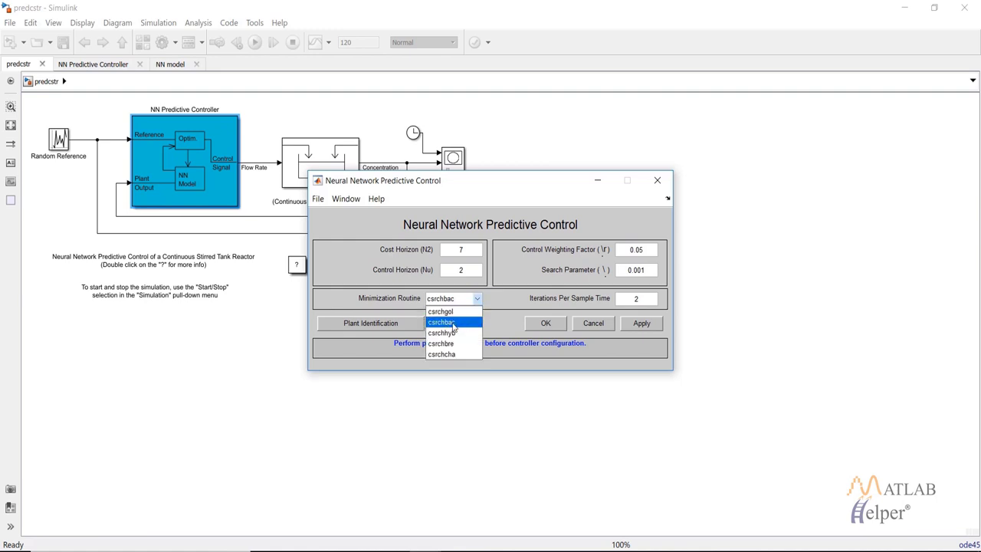
left_click(453, 322)
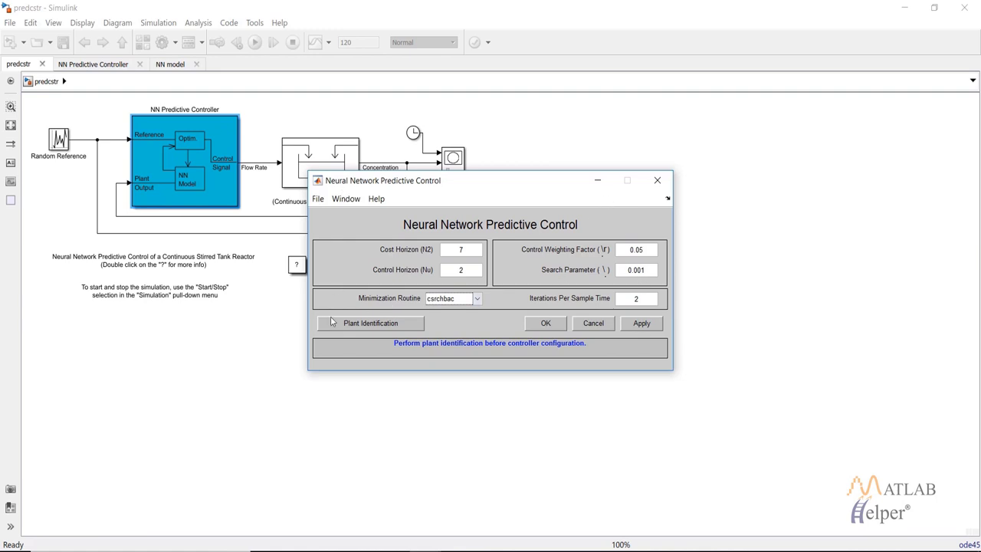
- Open the controller's plant identification settings and set the size of the hidden layer to 10
left_click(389, 324)
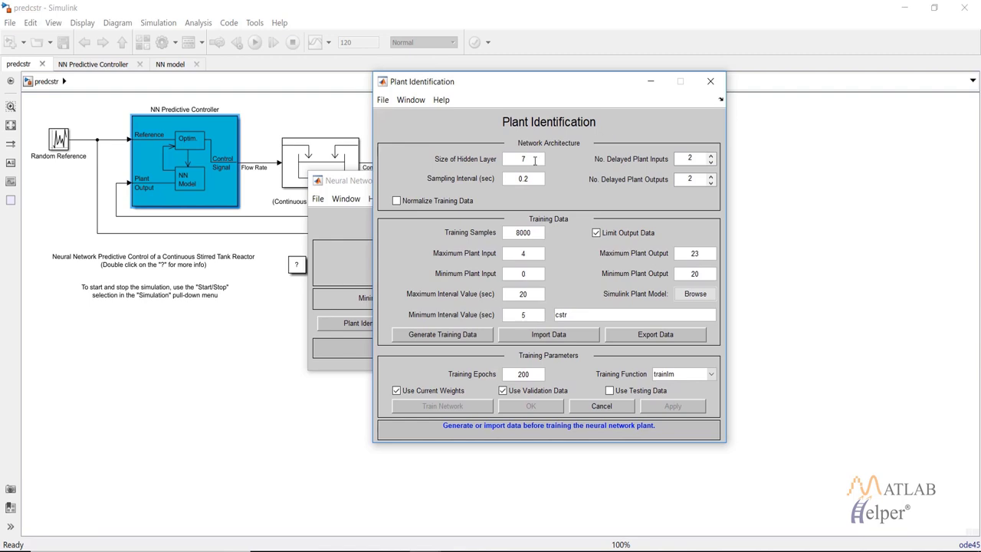
mouse_move(534, 161)
type("0")
left_click(537, 179)
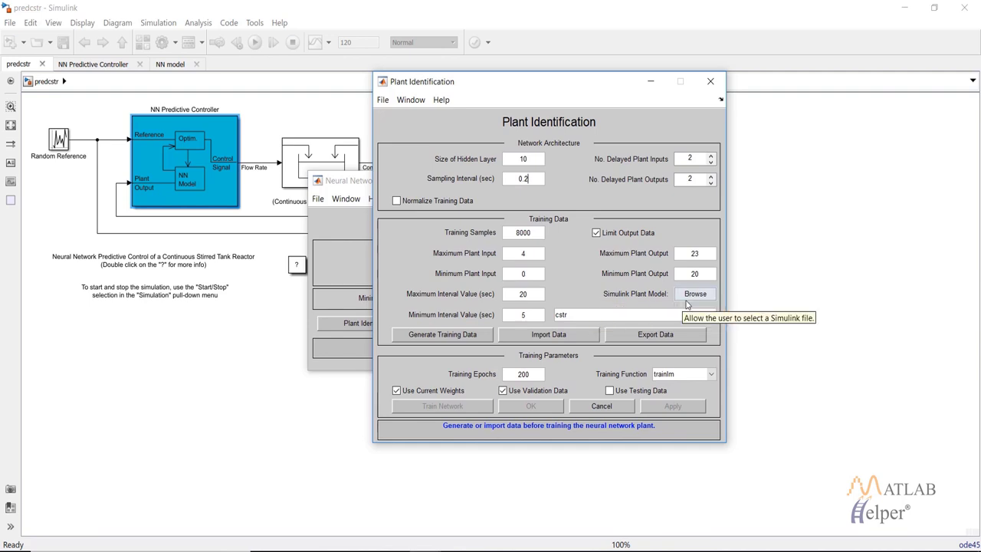
left_click(639, 308)
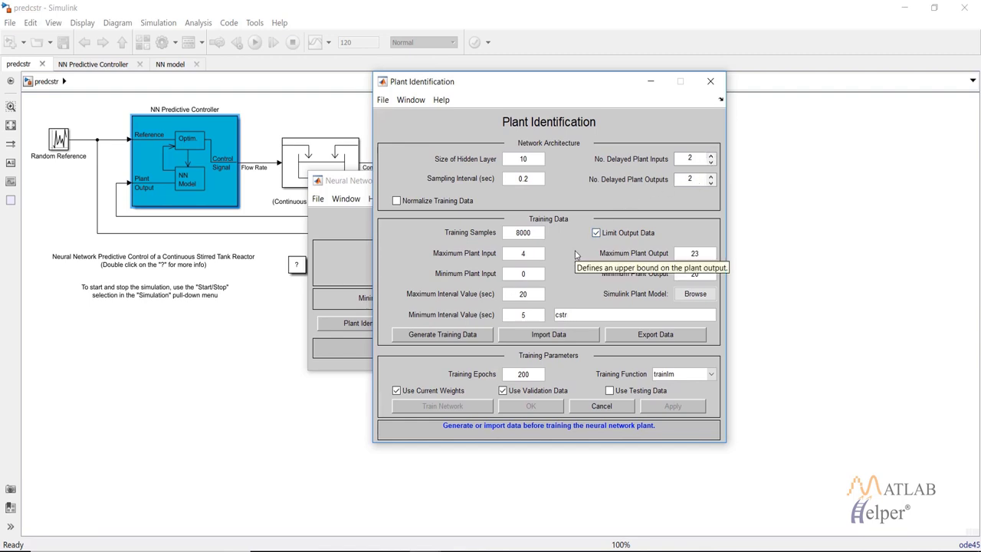
- Generate and accept the plant training data, and train the neural network plant model on it
left_click(471, 337)
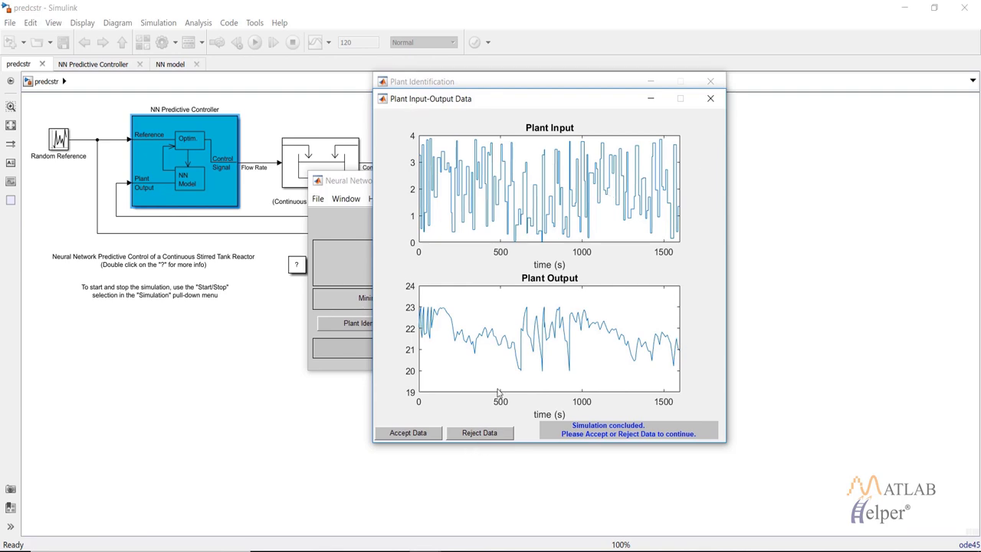
left_click(412, 434)
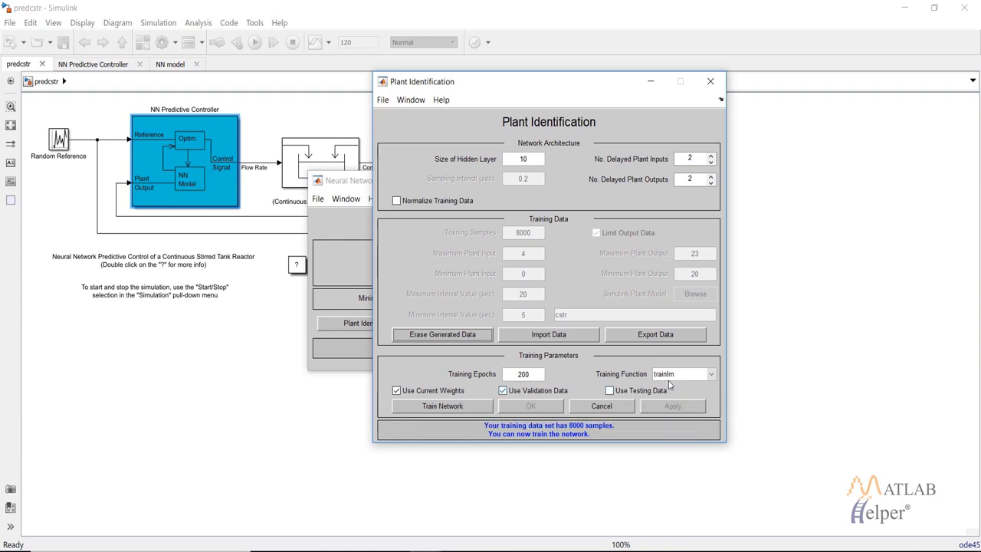
left_click(427, 408)
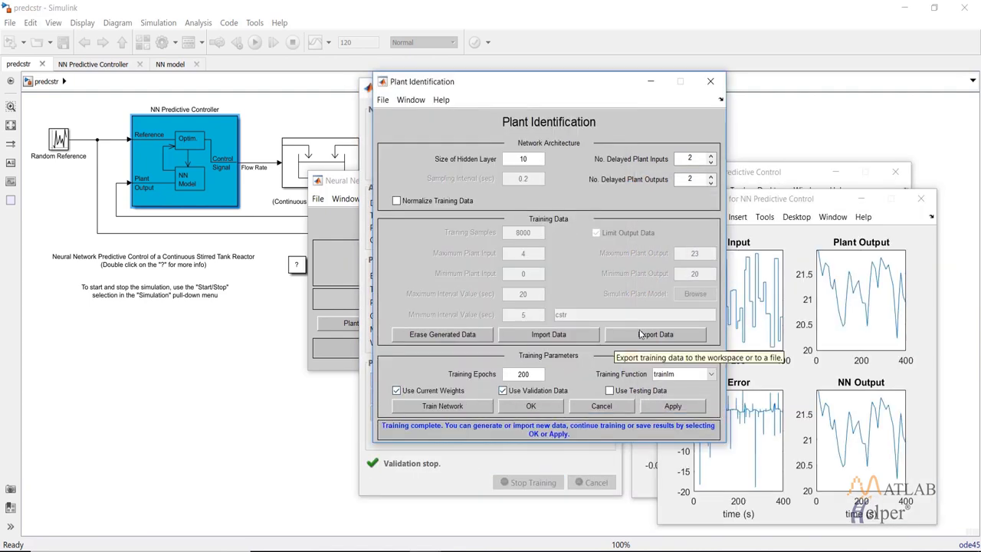
- Review the validation and training data plots, and save the trained plant model to the controller
left_click(831, 198)
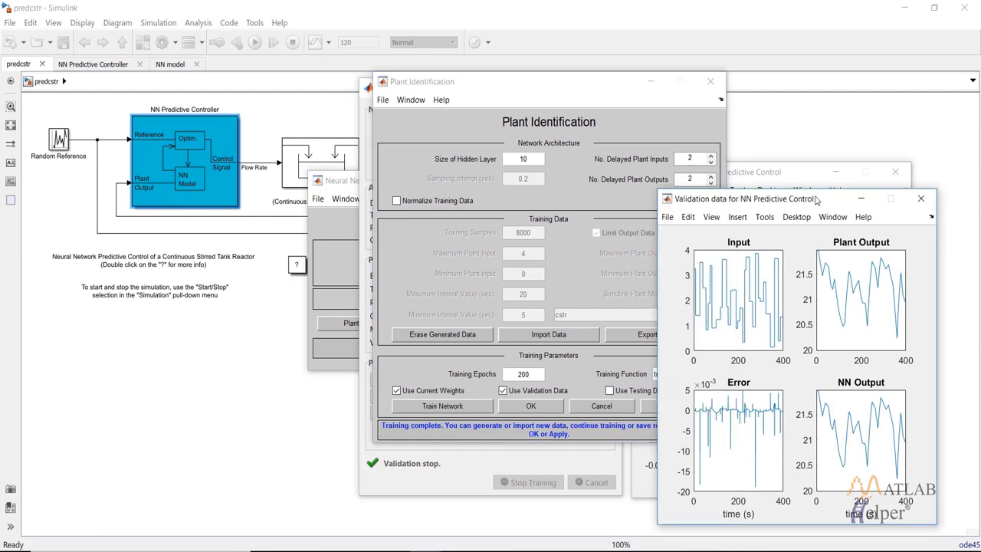
left_click_drag(816, 199, 553, 113)
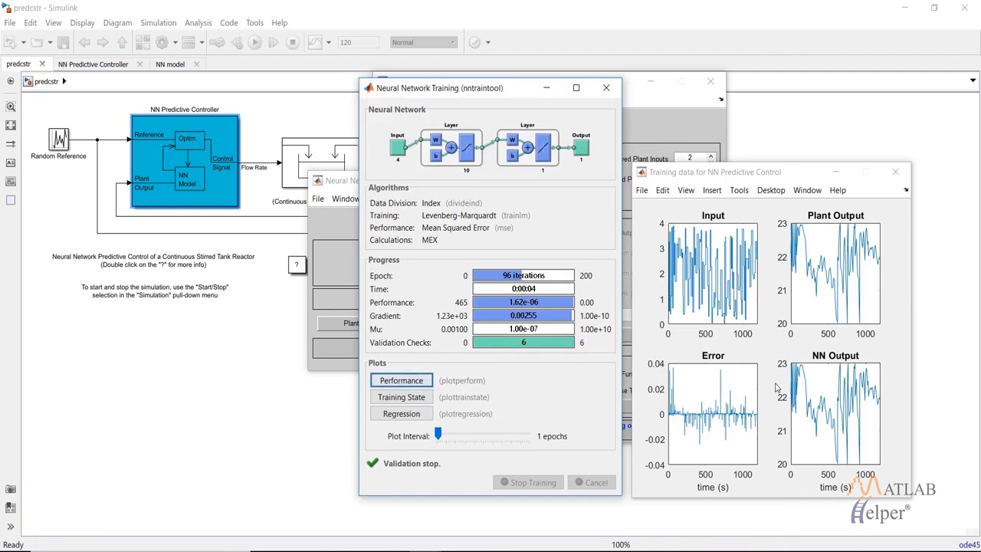
left_click(632, 364)
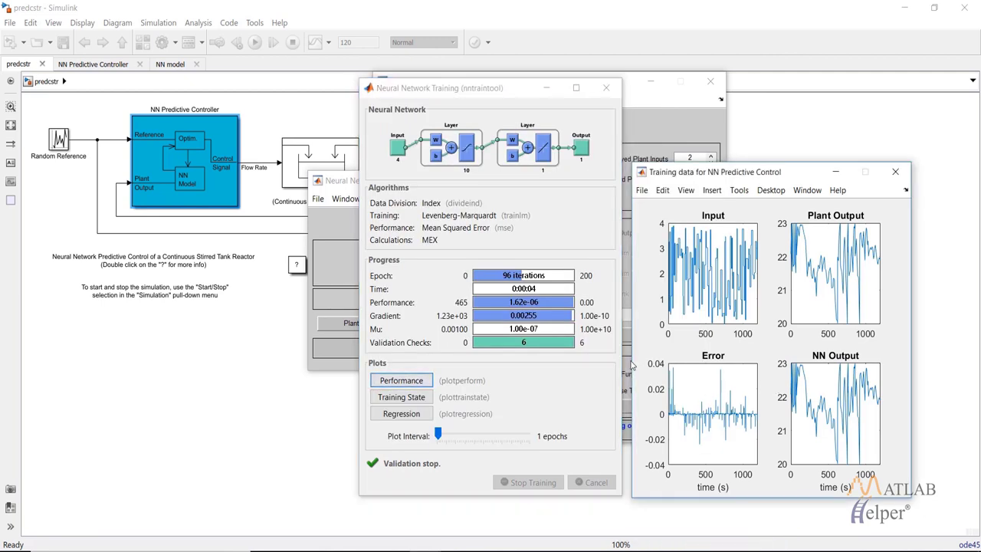
left_click(635, 108)
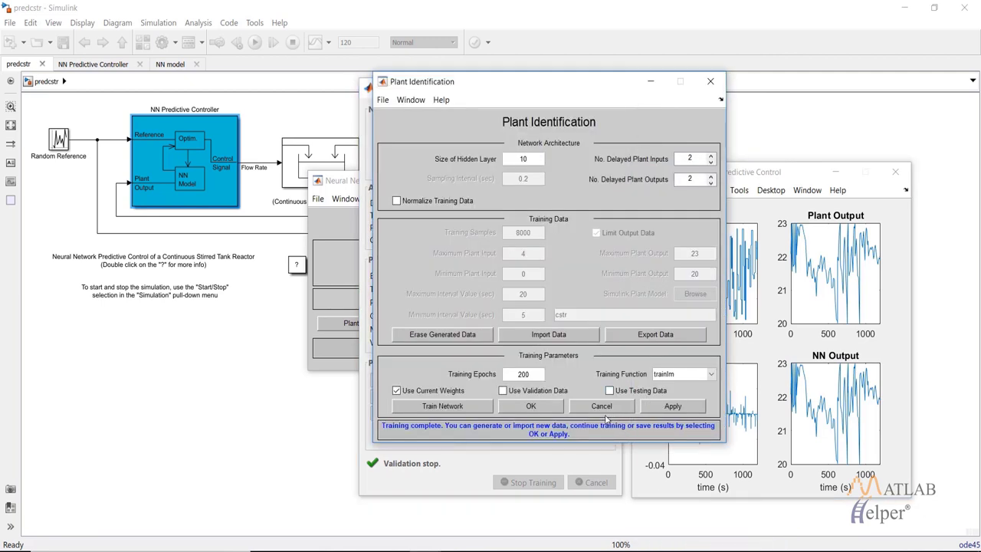
left_click(507, 407)
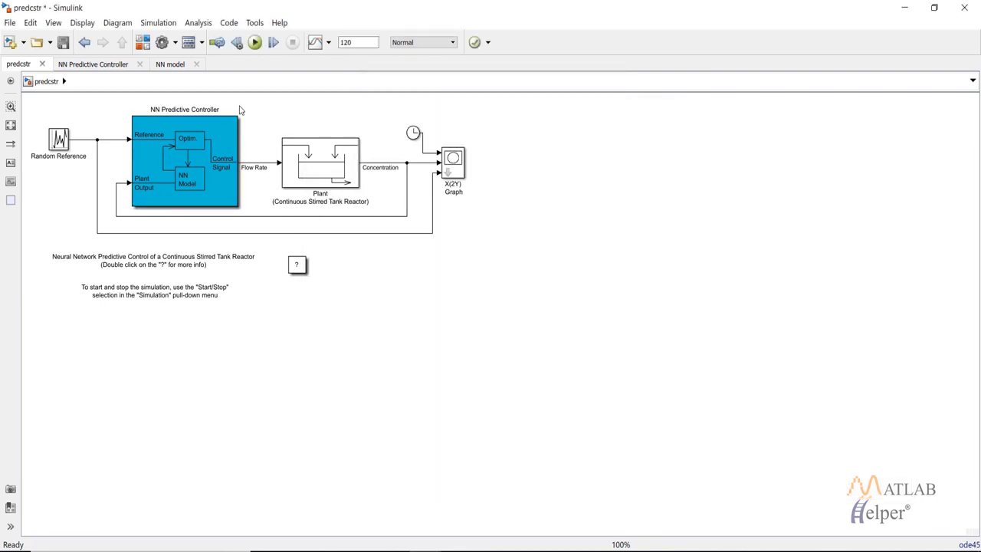
- Run the simulation for 120 seconds, inspect the X(2Y) graph beside the model, and minimize its window
left_click(254, 43)
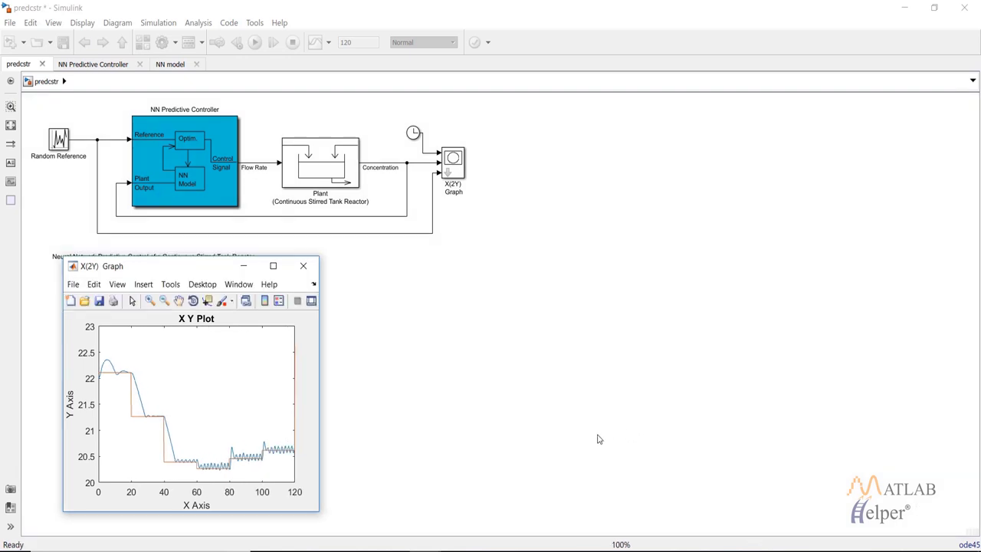
left_click_drag(108, 272, 519, 137)
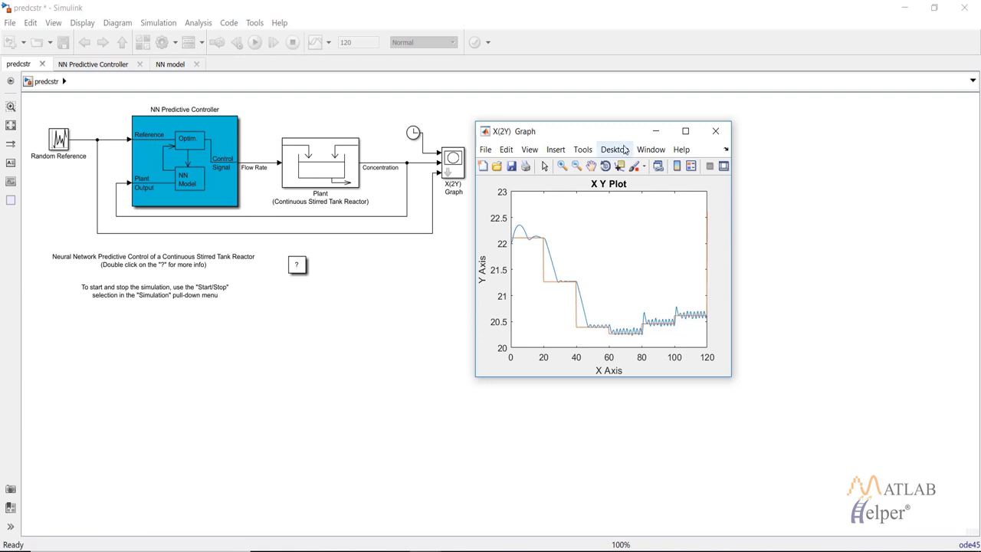
left_click(655, 132)
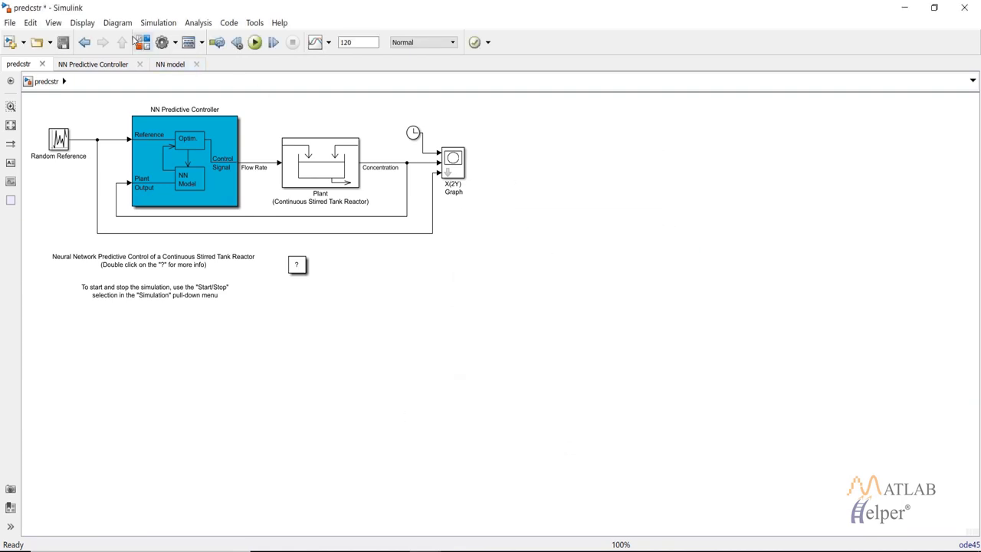
- Open the Simulink library and show the Control Systems blocks of the Neural Network Toolbox
left_click(178, 146)
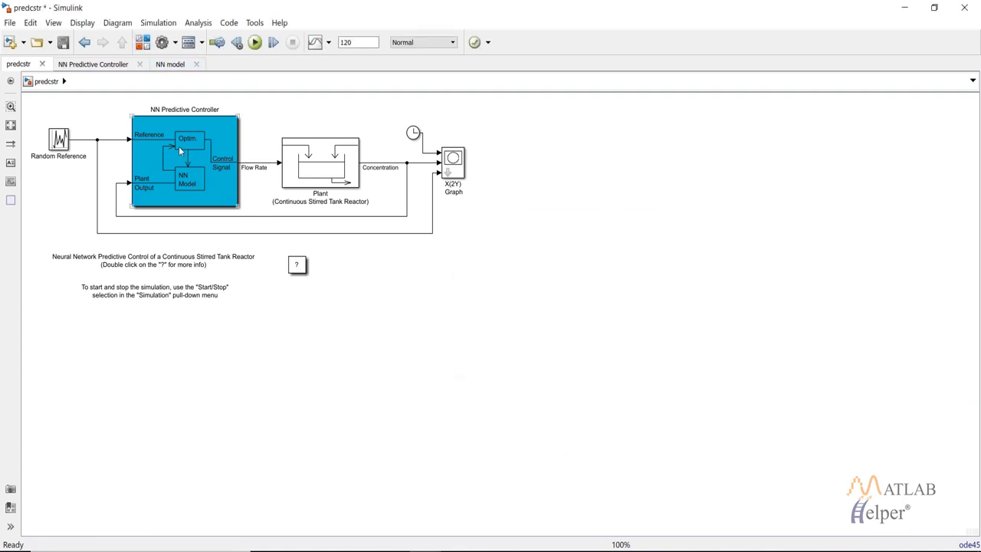
left_click(142, 42)
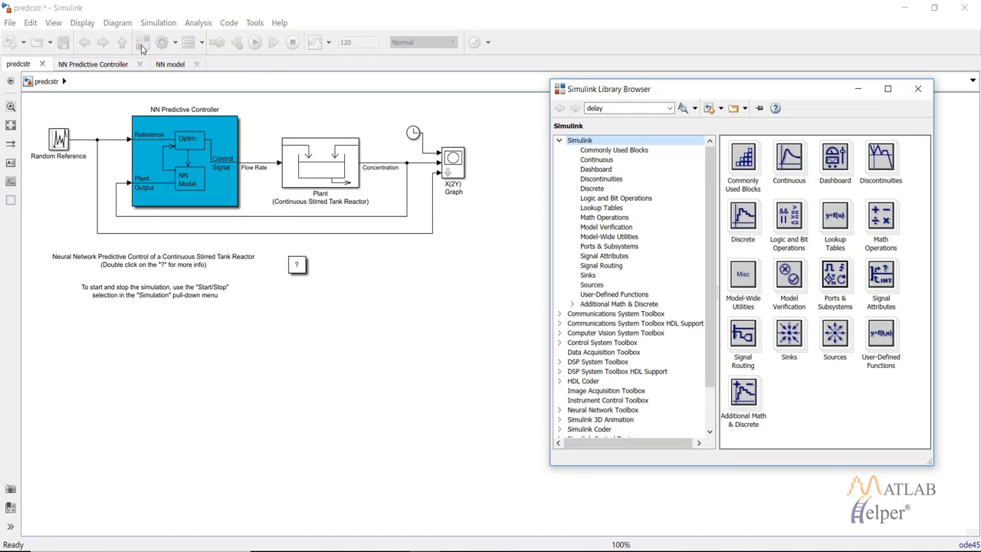
scroll(711, 367, "down", 2)
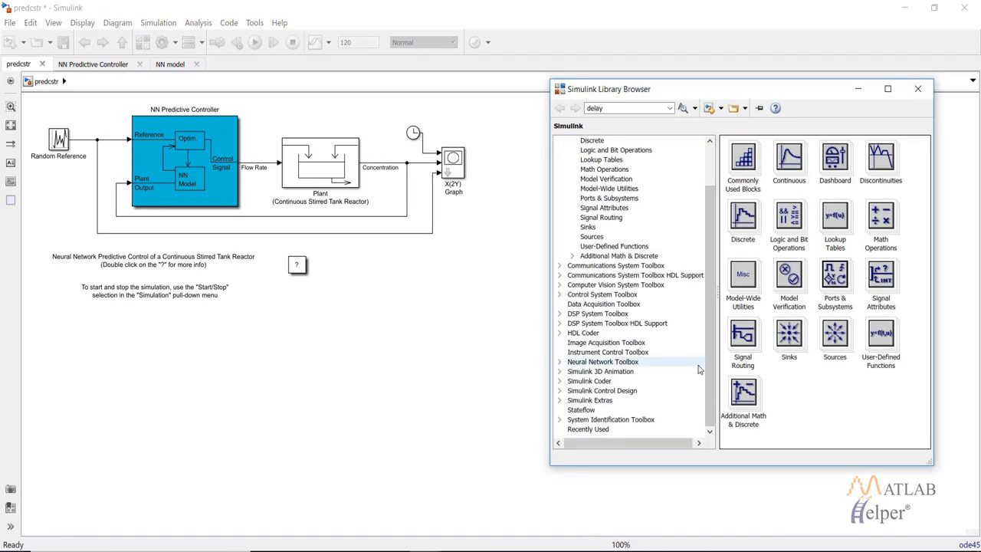
left_click(560, 361)
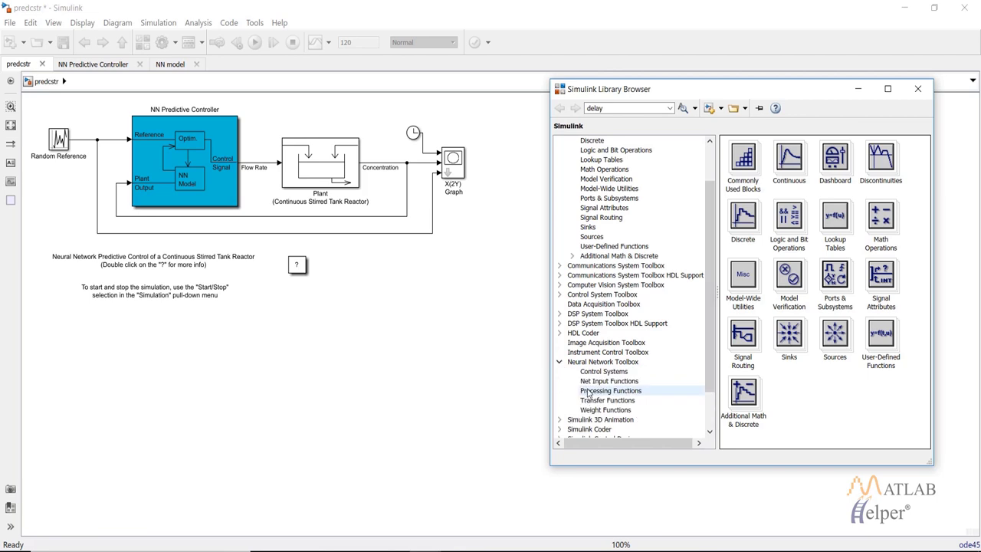
left_click(593, 372)
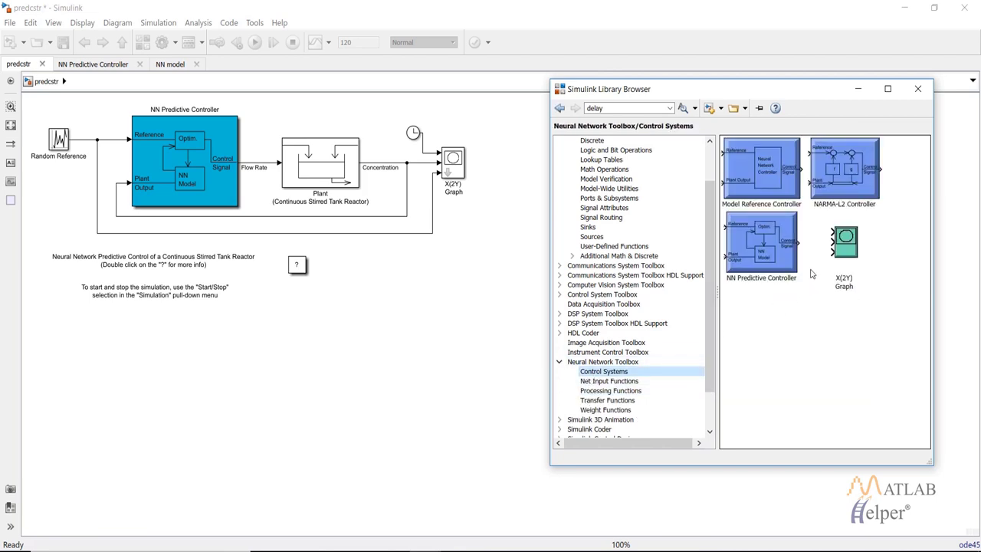